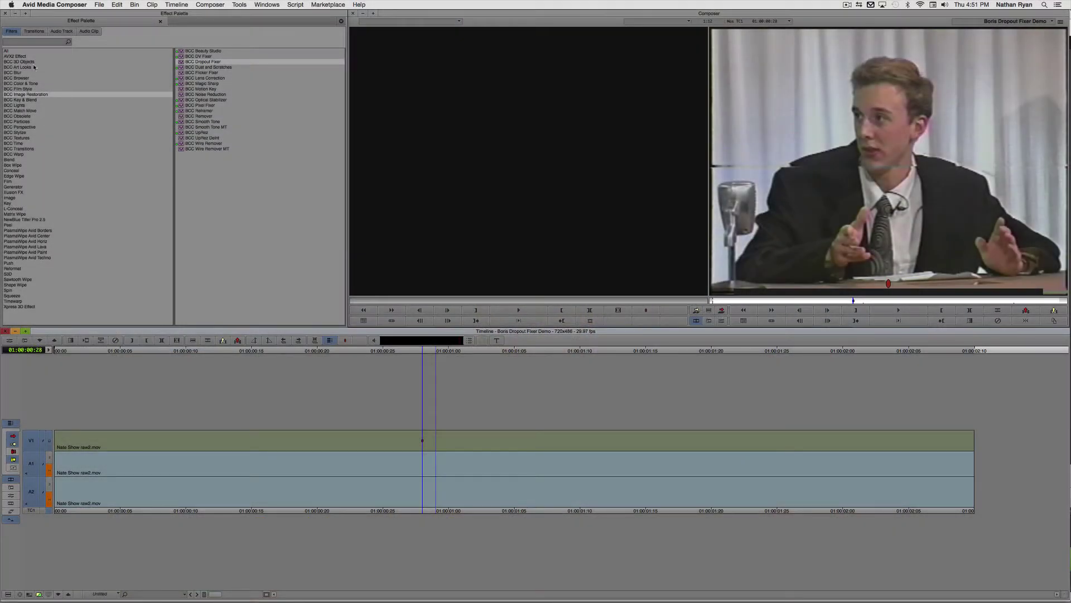
Drag BCC Dropout Fixer from the BCC Image Restoration category onto the V1 interview clip
{"action": "left_click", "coordinate": [19, 51]}
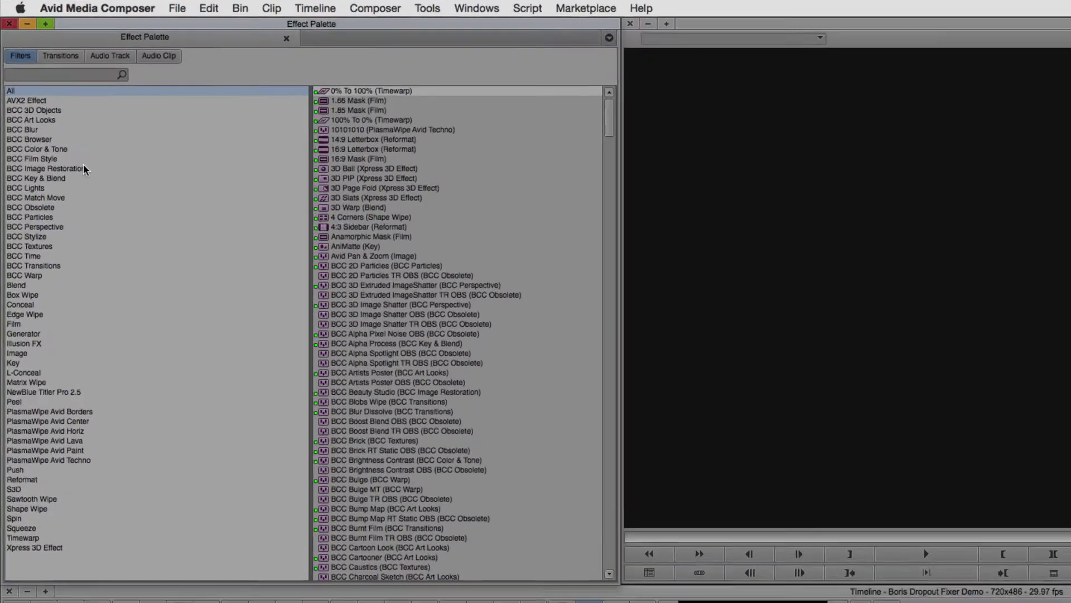
{"action": "left_click", "coordinate": [46, 94]}
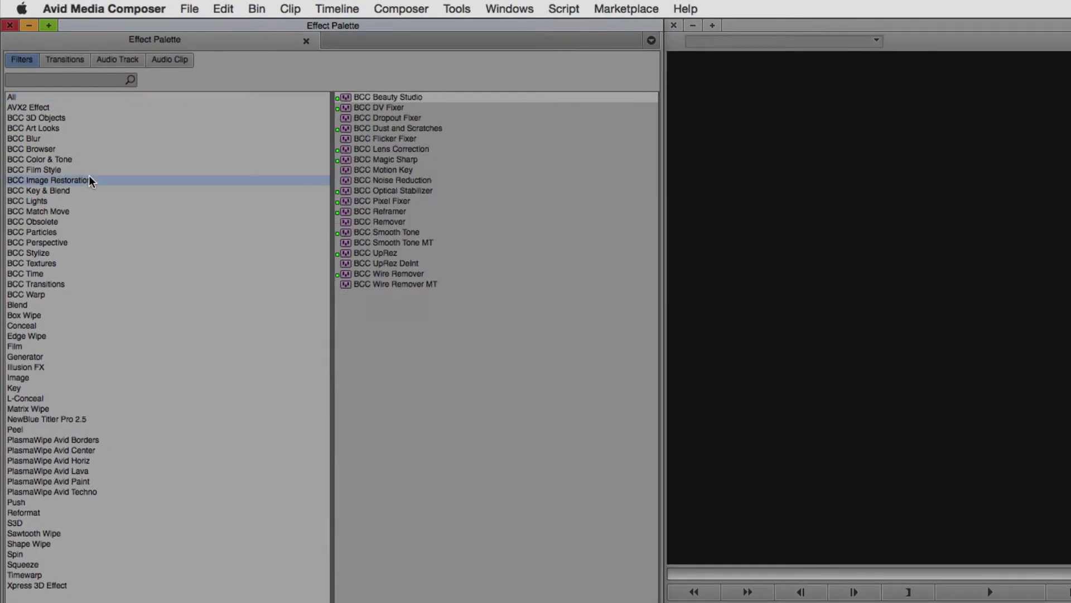
{"action": "left_click", "coordinate": [401, 116]}
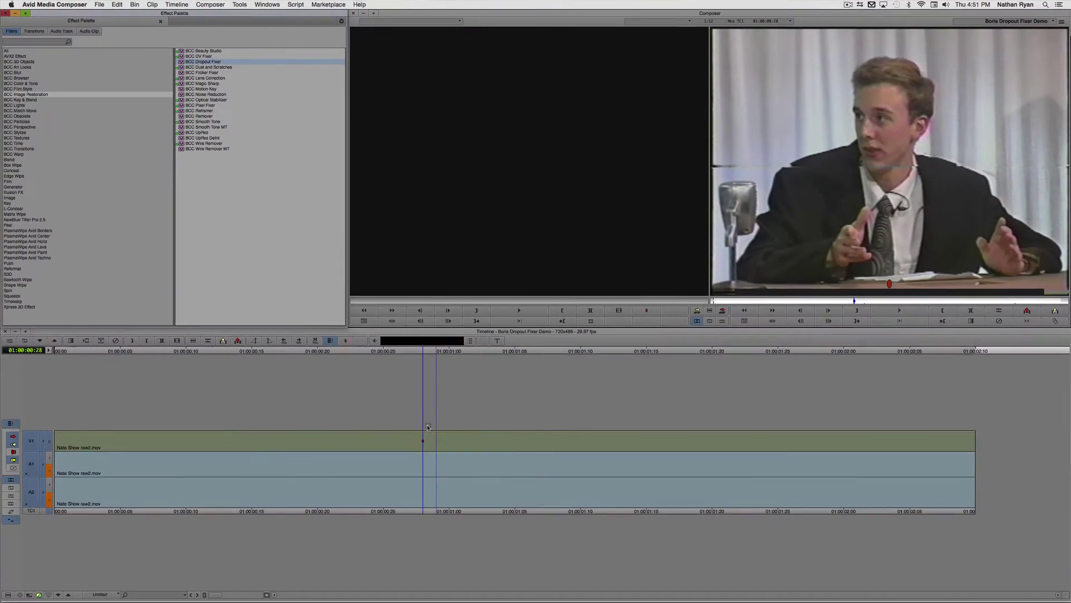
{"action": "left_click_drag", "start_coordinate": [428, 428], "coordinate": [431, 440]}
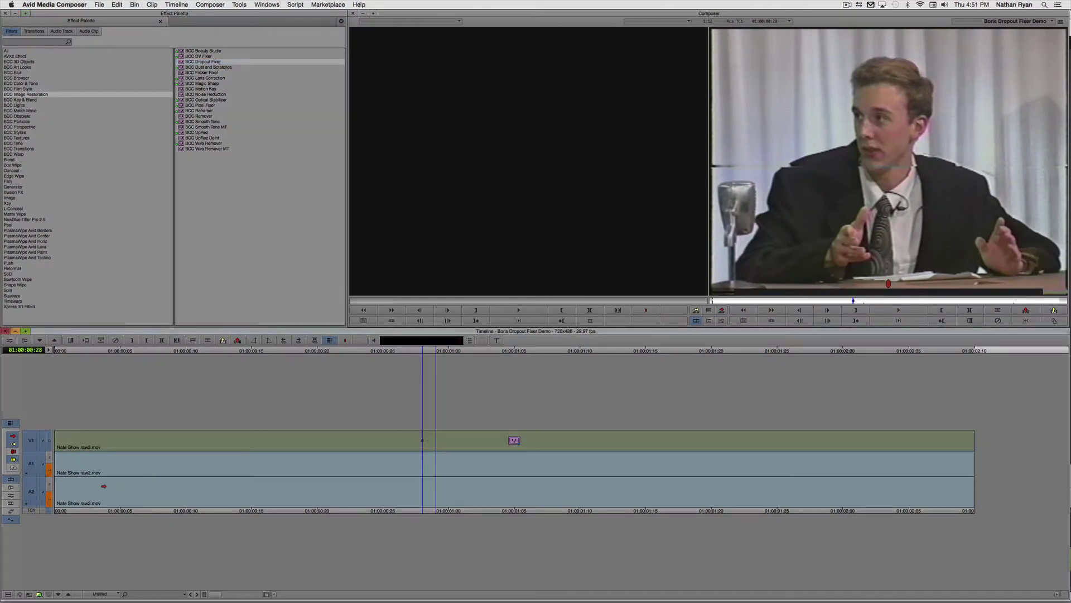
Open the clip's Dropout Fixer settings and set Dropout Start Frame to the current frame, 28.0
{"action": "left_click", "coordinate": [12, 495]}
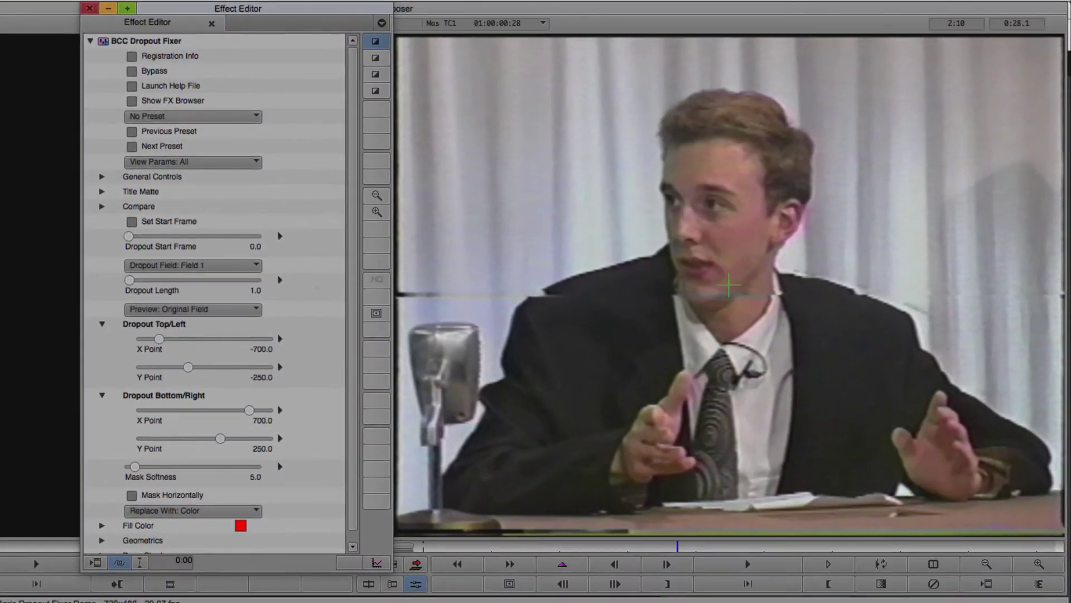
{"action": "scroll", "coordinate": [636, 174], "scroll_direction": "down", "scroll_amount": 1}
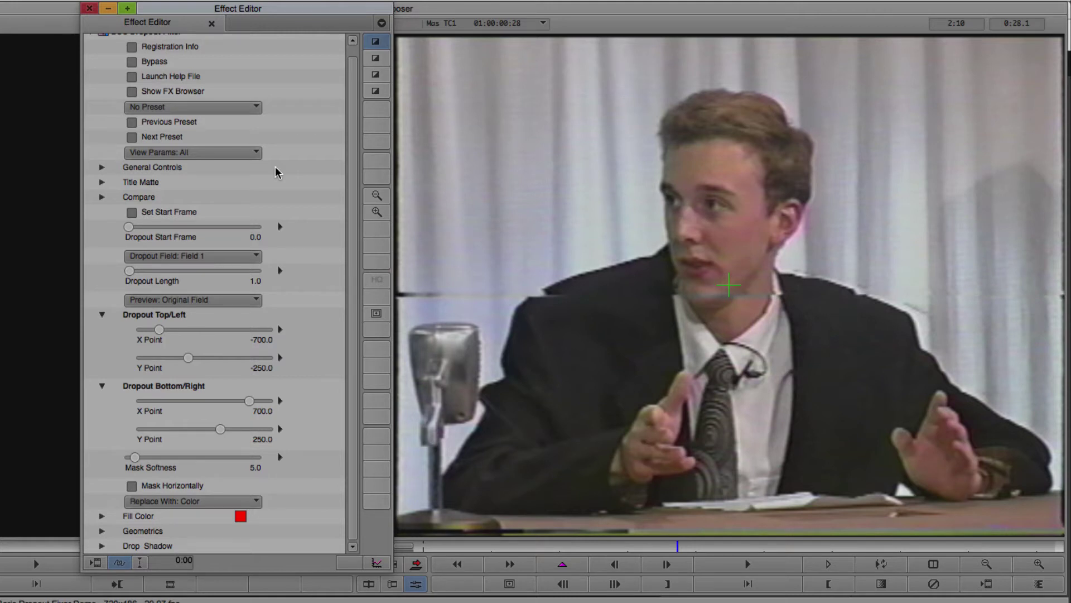
{"action": "left_click", "coordinate": [131, 214]}
Switch Preview to Output Field and adjust the dropout region's top and bottom edges
{"action": "left_click", "coordinate": [199, 302]}
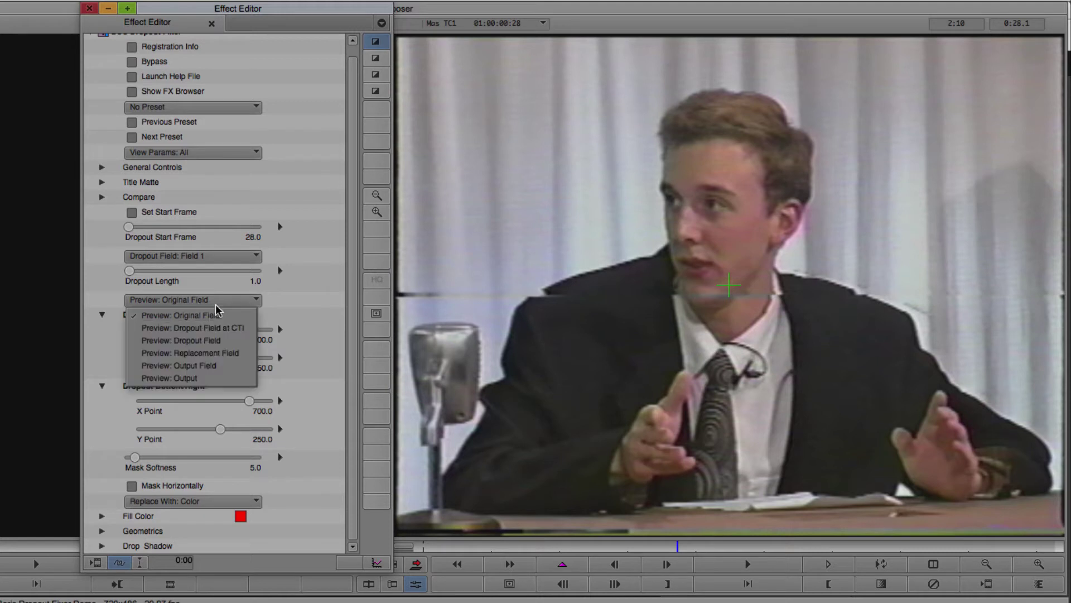
{"action": "left_click", "coordinate": [226, 366]}
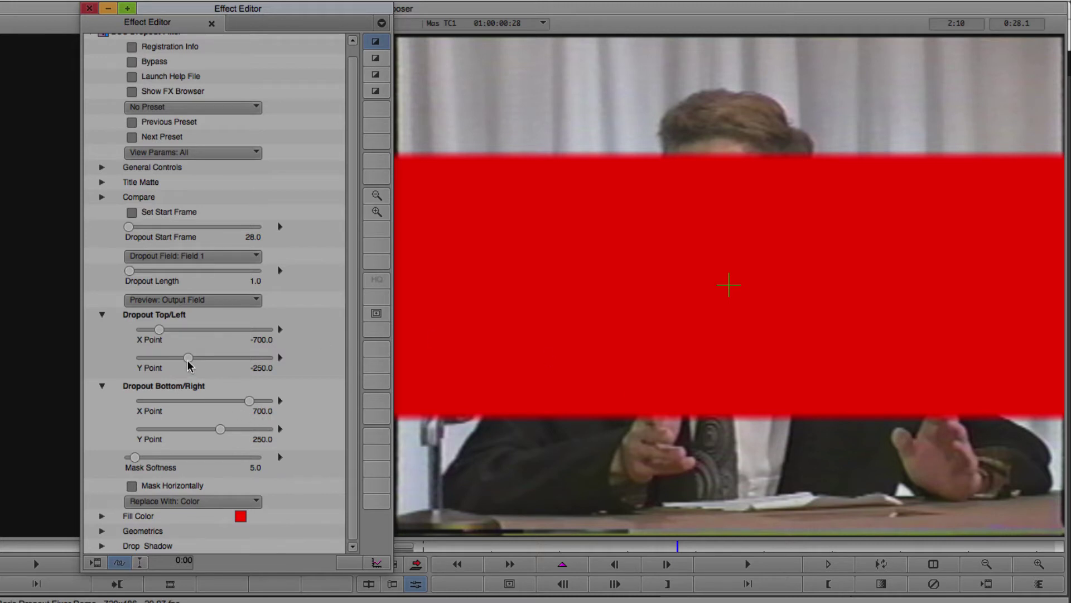
{"action": "mouse_move", "coordinate": [188, 358]}
{"action": "left_mouse_down"}
{"action": "mouse_move", "coordinate": [182, 364]}
{"action": "mouse_move", "coordinate": [220, 363]}
{"action": "mouse_move", "coordinate": [202, 365]}
{"action": "left_mouse_up"}
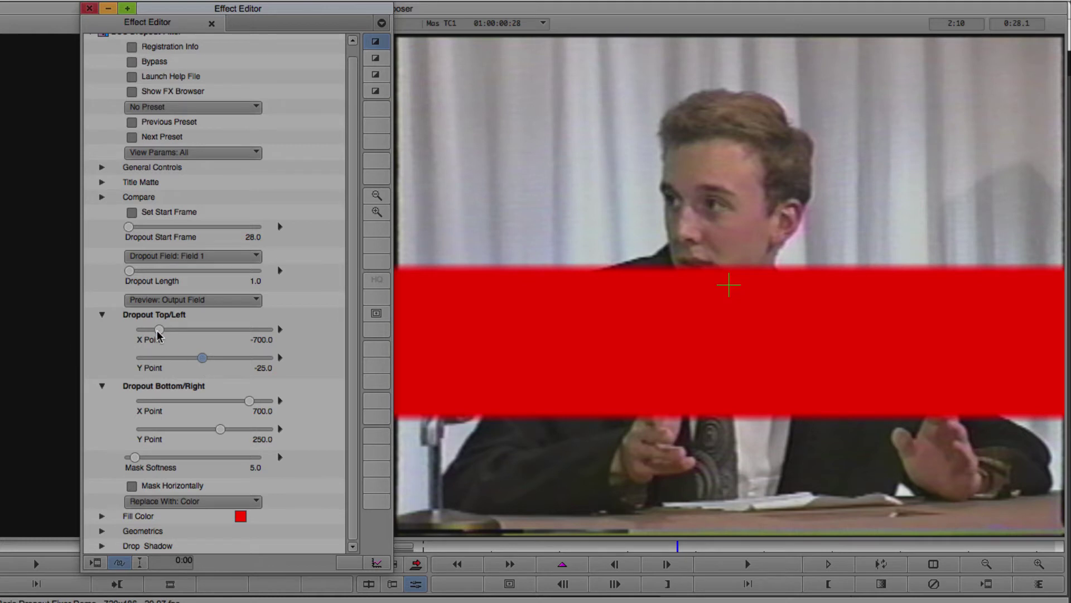
{"action": "left_click_drag", "start_coordinate": [221, 429], "coordinate": [211, 429]}
Frame the chin-height streak from Top/Left -437.1, -25.0 to Bottom/Right -99.9, 87.4 as a full-width band
{"action": "mouse_move", "coordinate": [159, 329]}
{"action": "left_mouse_down"}
{"action": "mouse_move", "coordinate": [206, 340]}
{"action": "mouse_move", "coordinate": [174, 335]}
{"action": "left_mouse_up"}
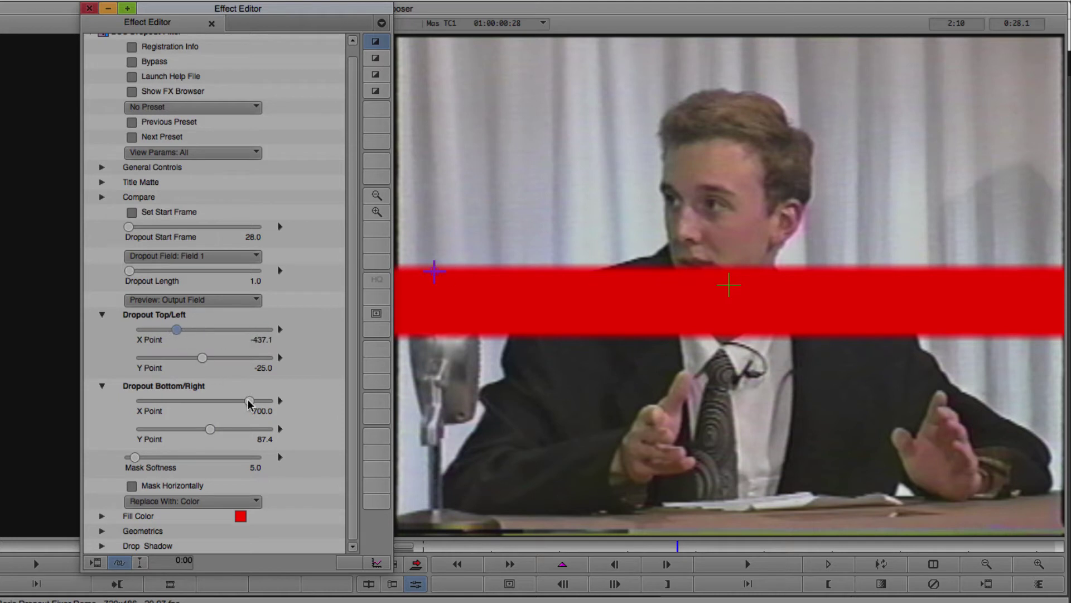
{"action": "left_click_drag", "start_coordinate": [250, 401], "coordinate": [199, 415]}
{"action": "left_click", "coordinate": [133, 485]}
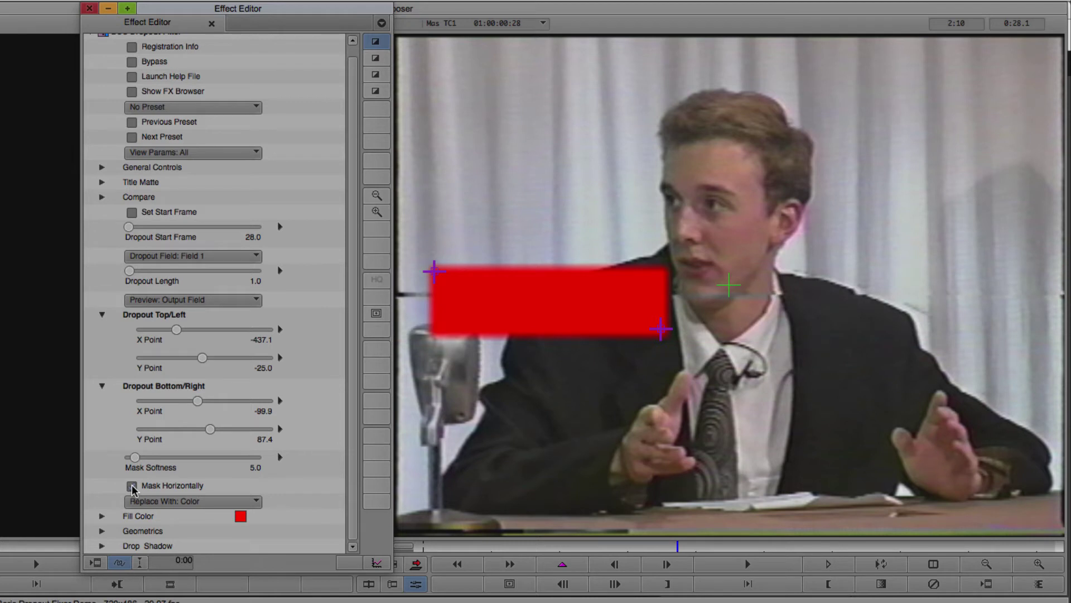
{"action": "left_click", "coordinate": [132, 486]}
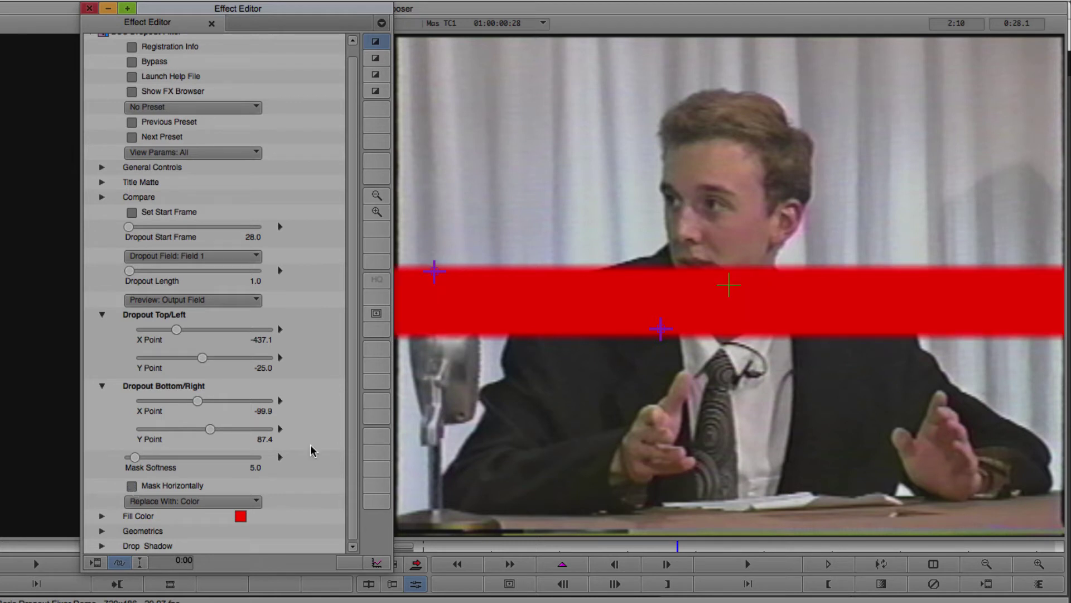
Set Replace With to Nearest Field Back and Compare Mode to Side By Side
{"action": "left_click", "coordinate": [251, 501]}
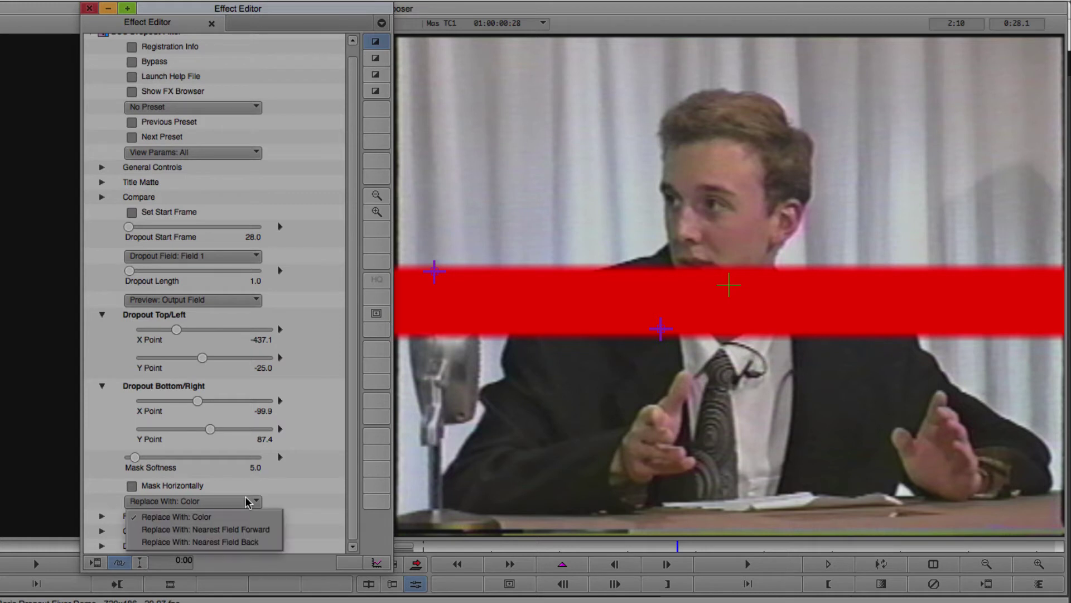
{"action": "left_click", "coordinate": [274, 542]}
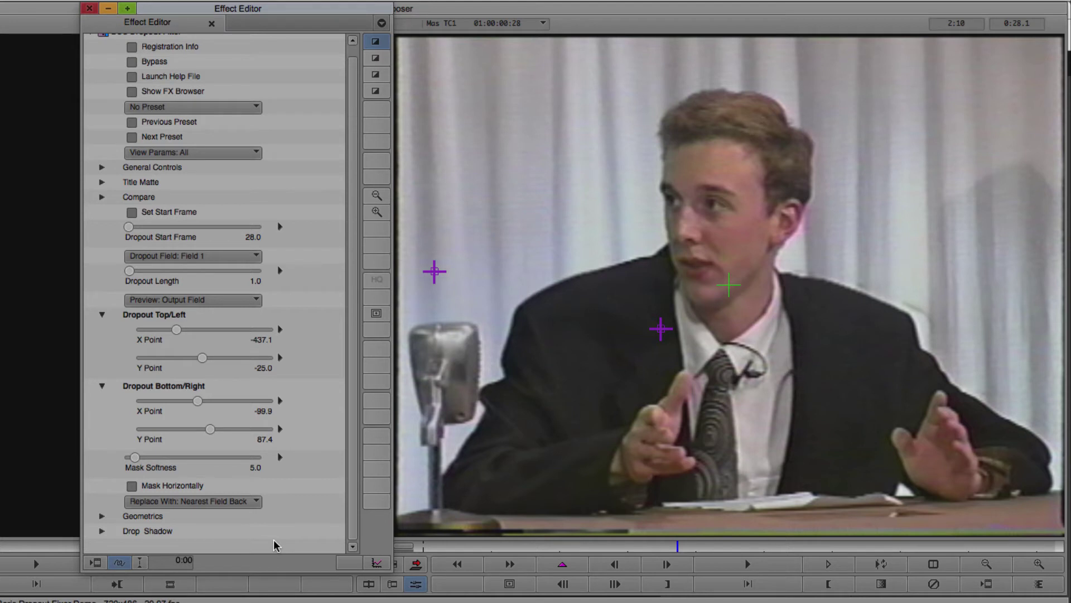
{"action": "left_click", "coordinate": [102, 198]}
{"action": "left_click", "coordinate": [251, 213]}
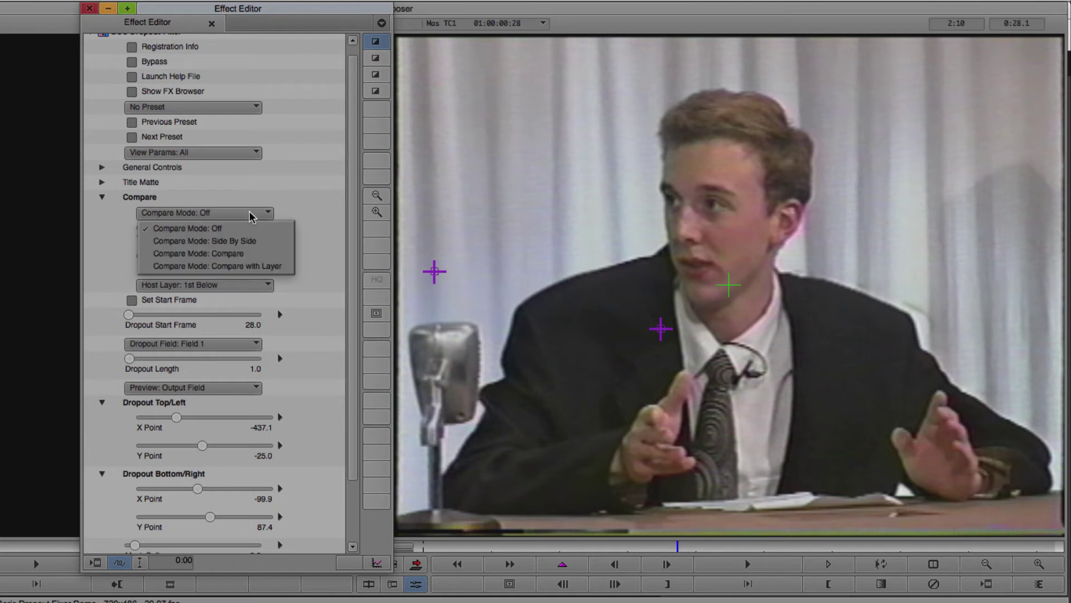
{"action": "left_click", "coordinate": [252, 241]}
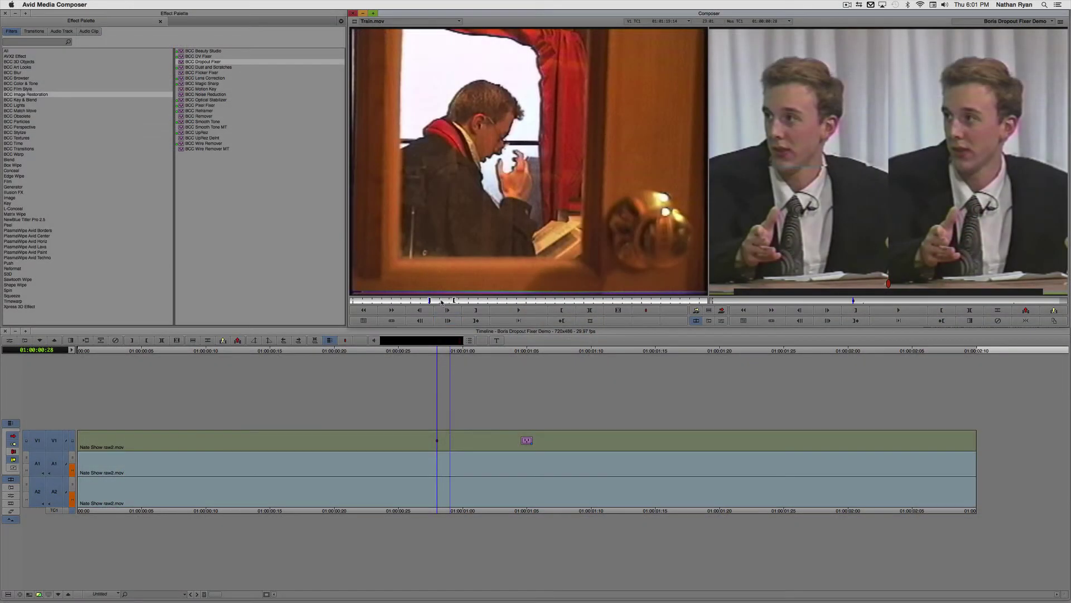
Play Train.mov, stop on the first streak and add a 'Dropout' marker at 01:01:21:17
{"action": "left_click", "coordinate": [429, 301]}
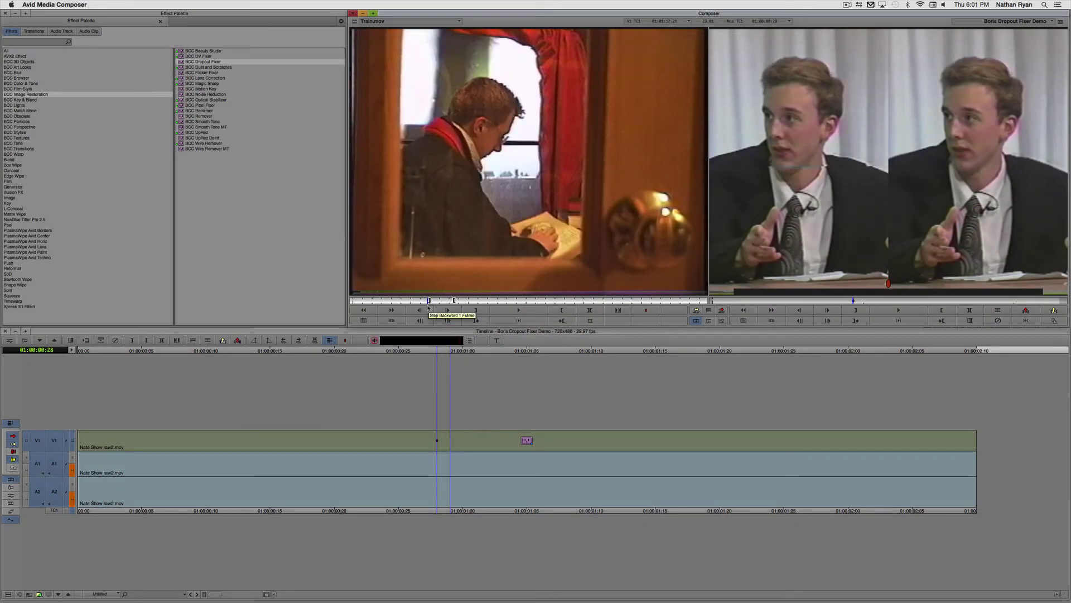
{"action": "left_click", "coordinate": [519, 310]}
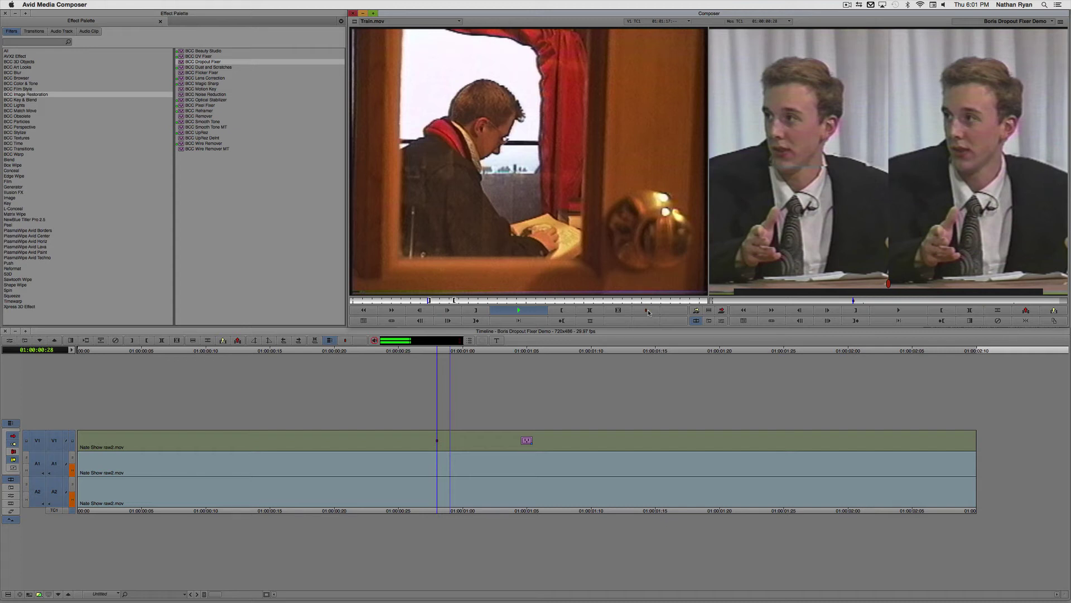
{"action": "left_click", "coordinate": [432, 225]}
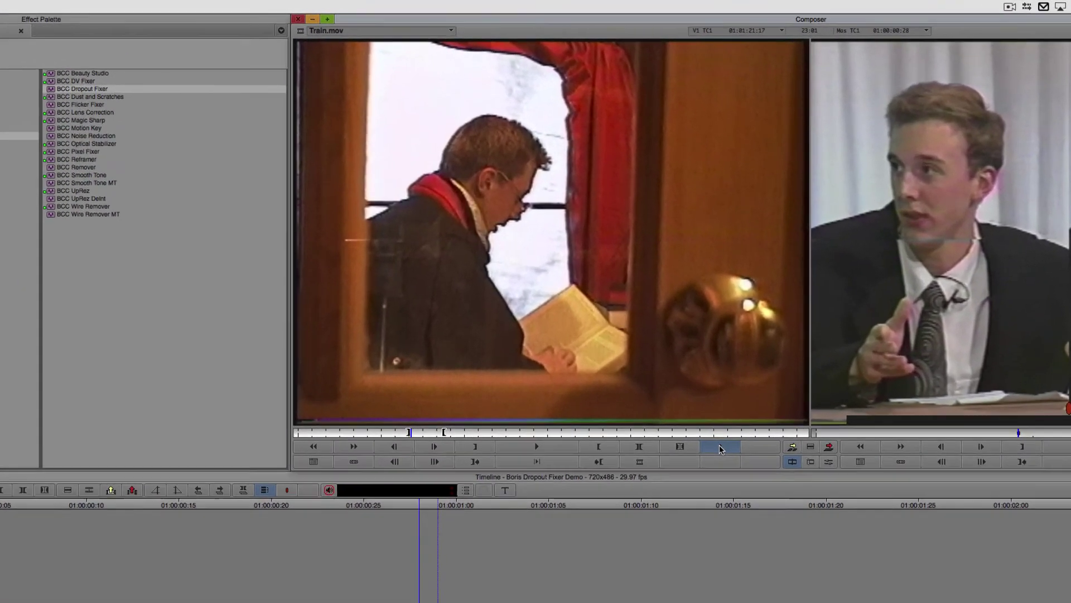
{"action": "left_click", "coordinate": [670, 359]}
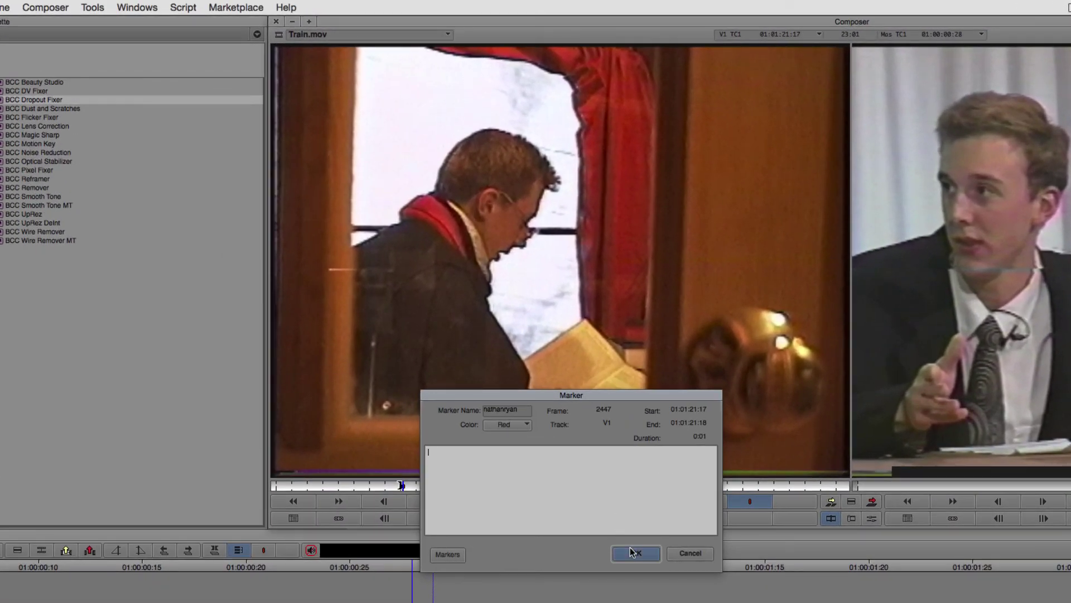
{"action": "type", "text": "Dropout"}
{"action": "left_click", "coordinate": [634, 552]}
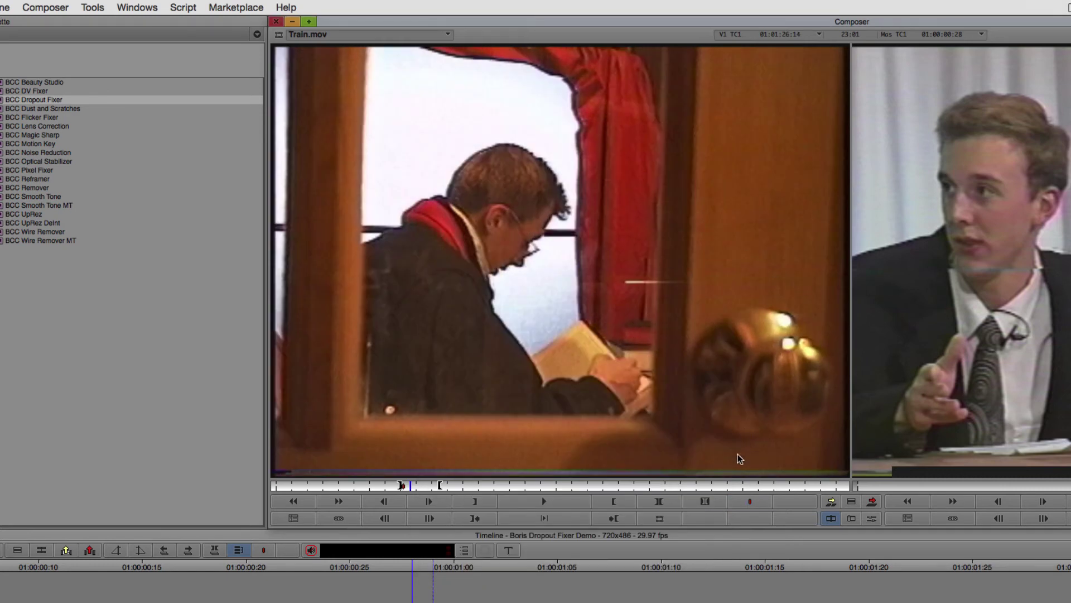
Add a second 'Dropout' marker at 01:01:26:14 and begin a third at the next streak
{"action": "left_click", "coordinate": [750, 501]}
{"action": "type", "text": "dropout"}
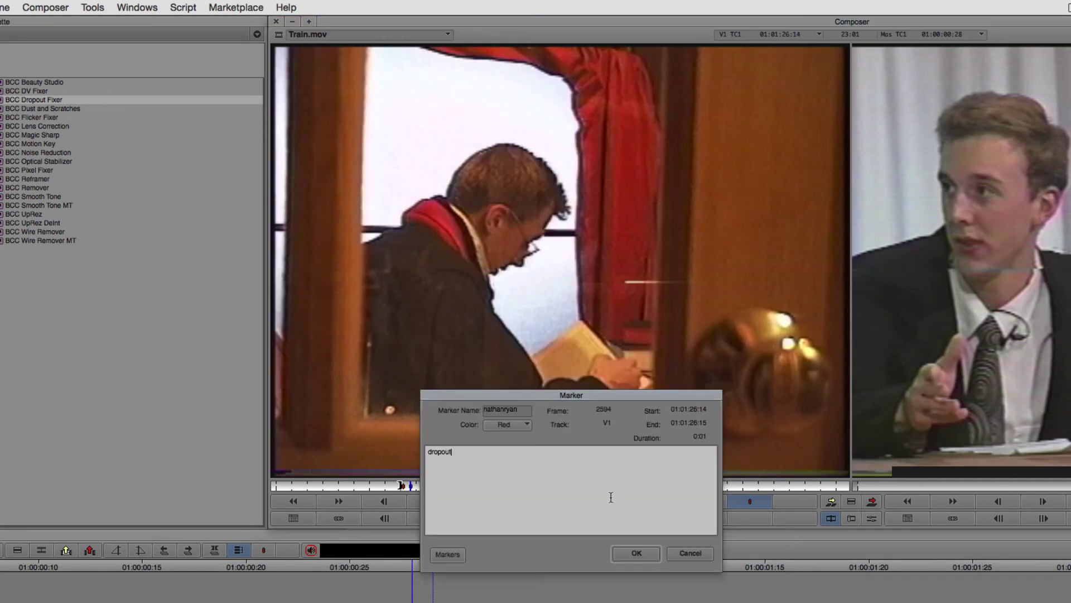
{"action": "left_click", "coordinate": [636, 552]}
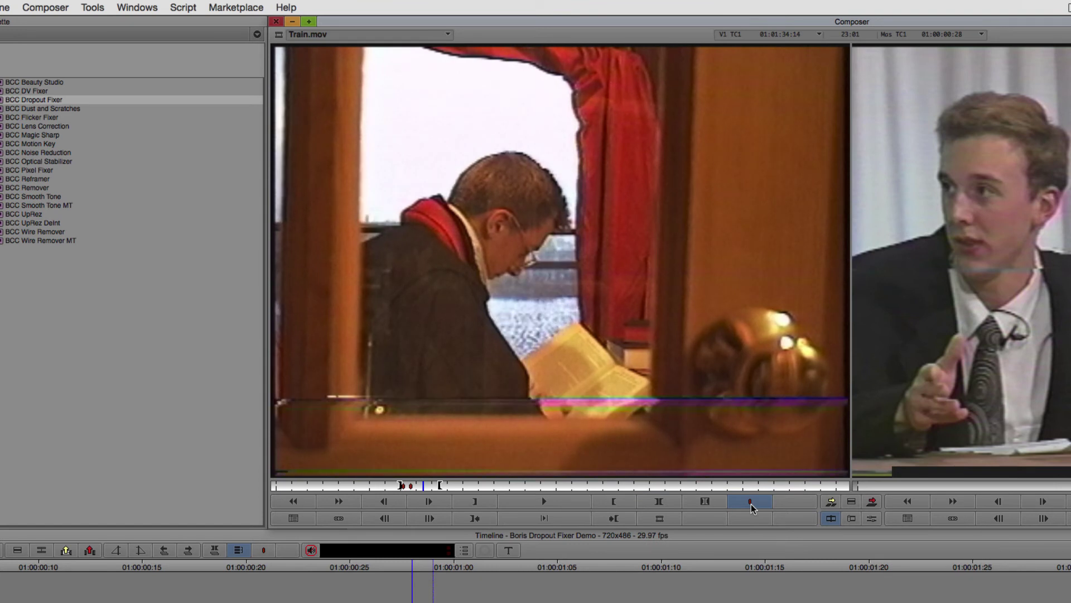
{"action": "left_click", "coordinate": [751, 504]}
Finish the third Dropout marker, append Train.mov to the sequence end and apply BCC Dropout Fixer
{"action": "type", "text": "Dropout"}
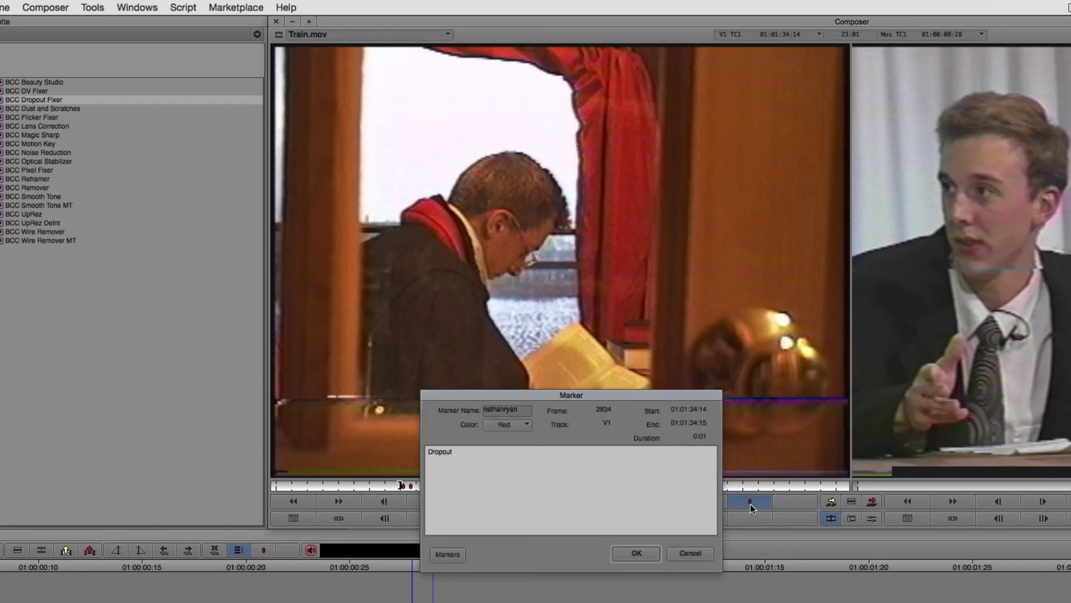
{"action": "key", "text": "Return"}
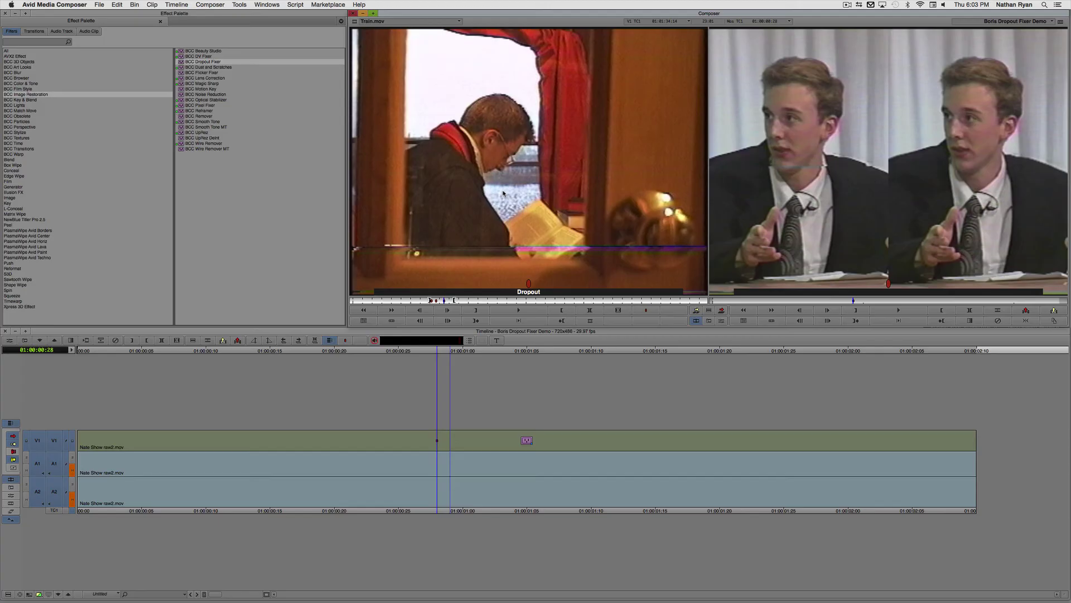
{"action": "left_click_drag", "start_coordinate": [573, 220], "coordinate": [1016, 461]}
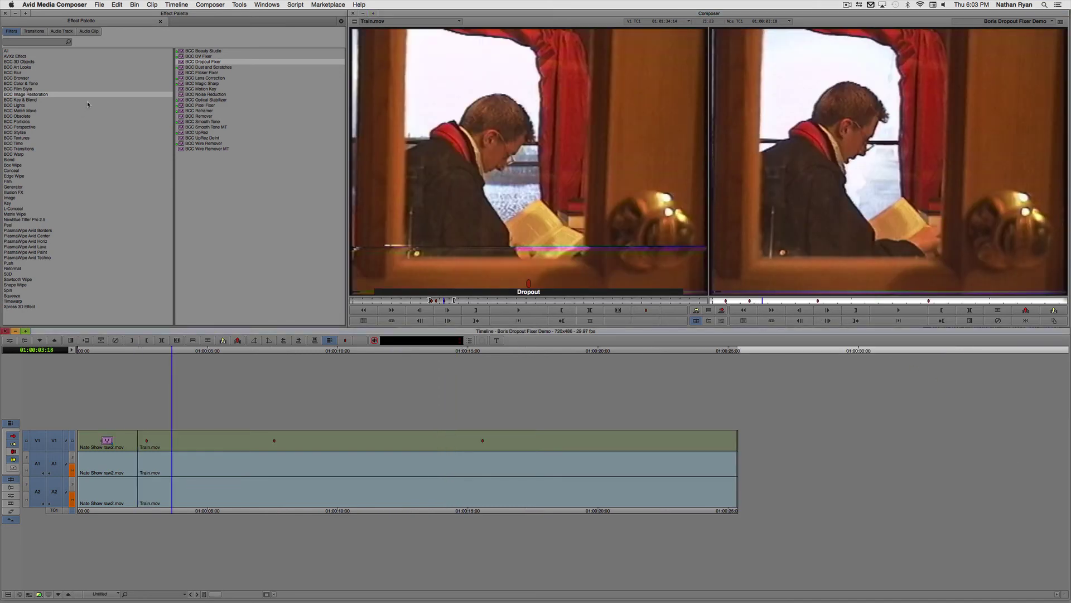
{"action": "left_click", "coordinate": [202, 67]}
{"action": "left_click_drag", "start_coordinate": [298, 400], "coordinate": [307, 450]}
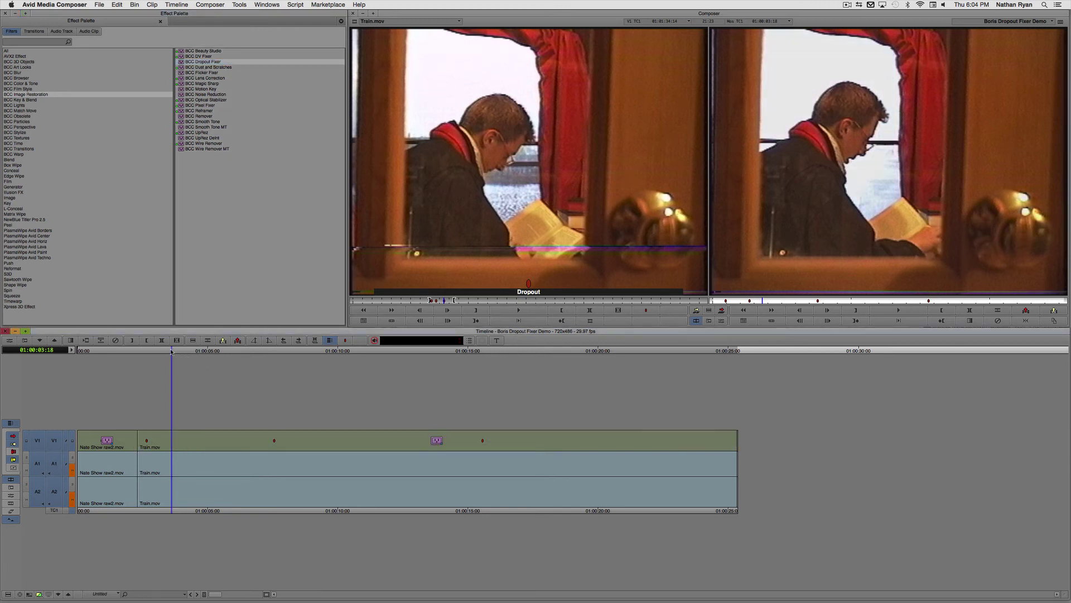
Split the Train clip at the dropout start and again at 01:00:10:00, isolating the damaged section
{"action": "left_click_drag", "start_coordinate": [172, 351], "coordinate": [191, 358]}
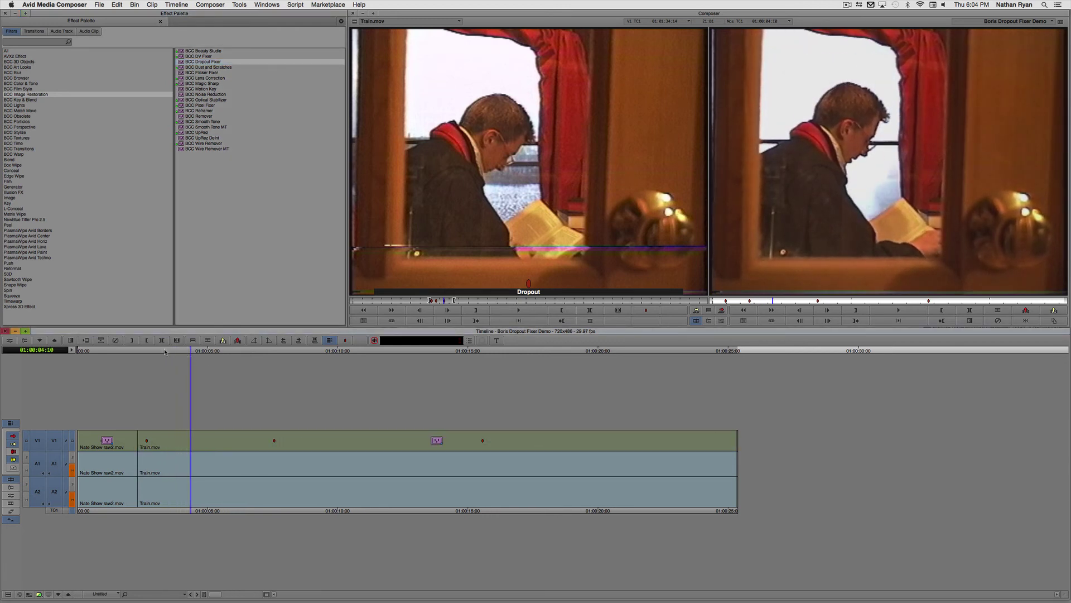
{"action": "left_click", "coordinate": [209, 341]}
{"action": "left_click_drag", "start_coordinate": [210, 358], "coordinate": [330, 357]}
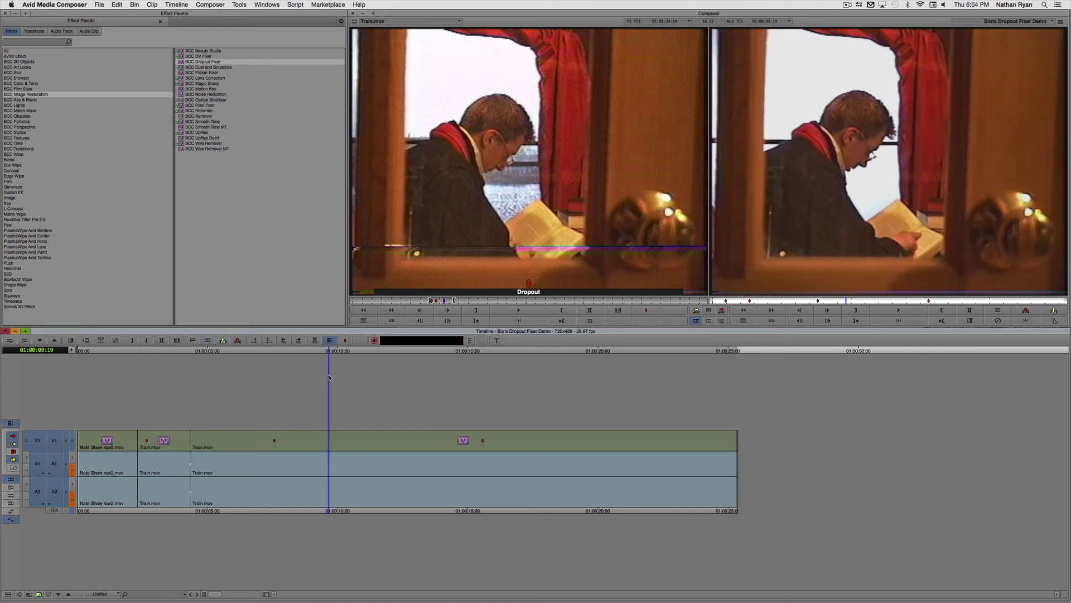
{"action": "left_click", "coordinate": [206, 341]}
{"action": "left_click", "coordinate": [147, 399]}
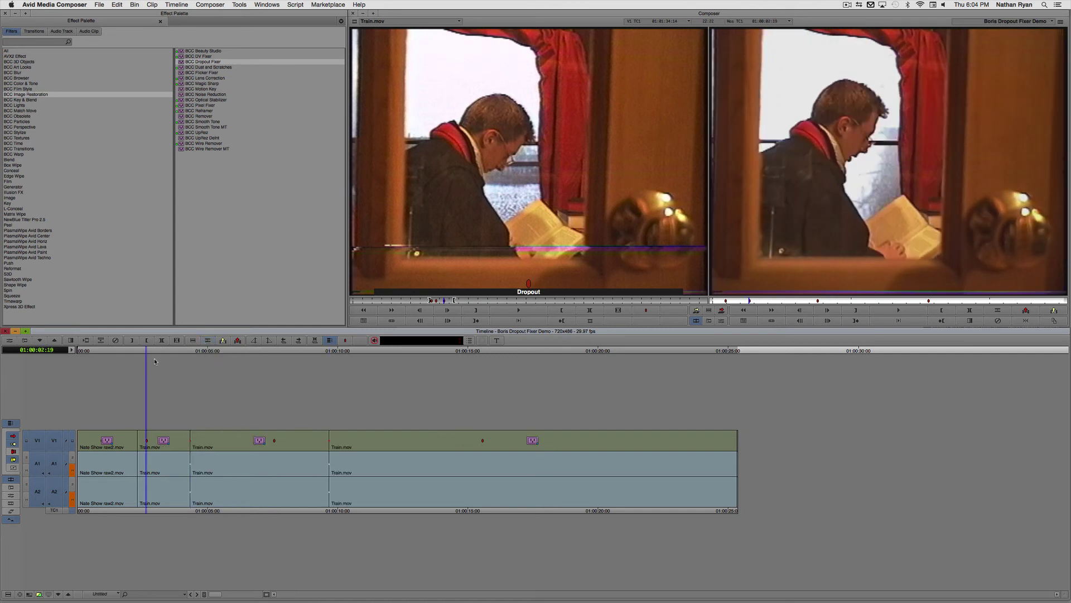
Open the short segment's Dropout Fixer, preview Output Field and narrow the repair band's top and bottom
{"action": "left_click", "coordinate": [10, 496]}
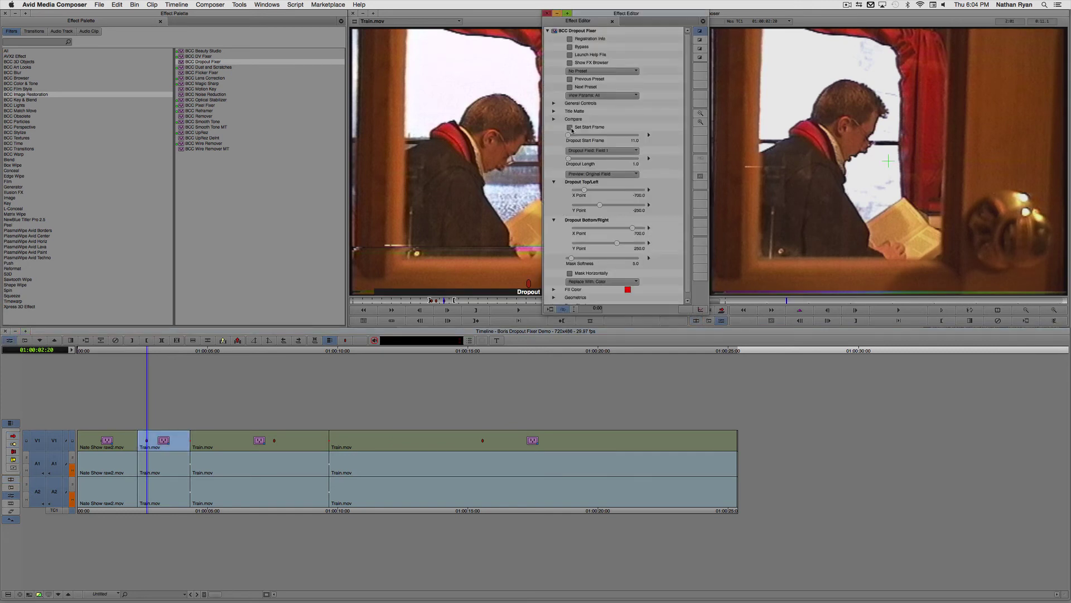
{"action": "left_click", "coordinate": [618, 174]}
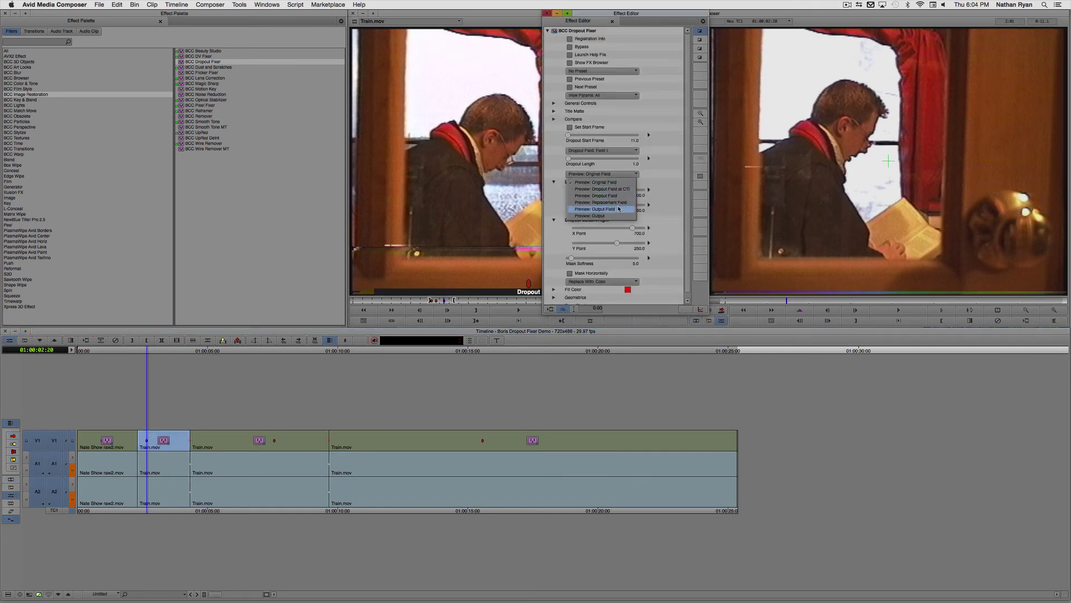
{"action": "left_click", "coordinate": [619, 209]}
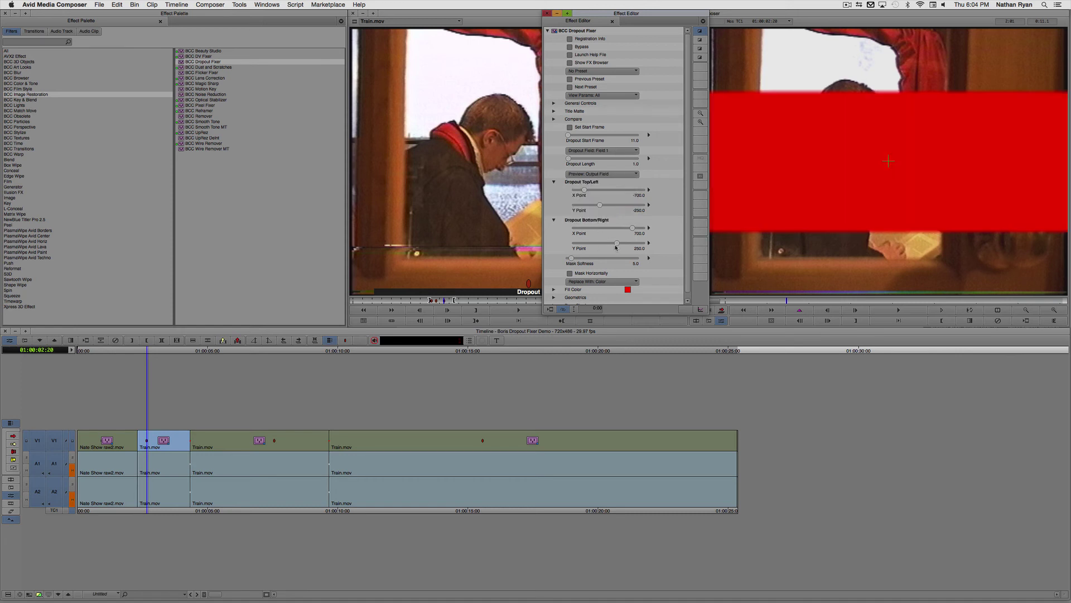
{"action": "left_click_drag", "start_coordinate": [618, 244], "coordinate": [610, 244]}
{"action": "left_click_drag", "start_coordinate": [600, 205], "coordinate": [608, 210]}
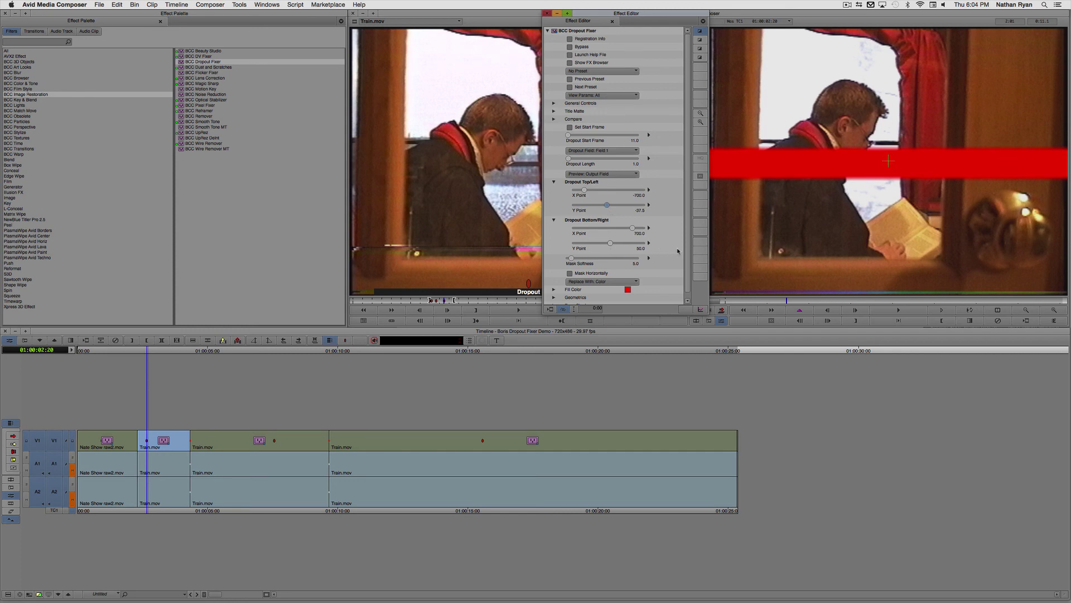
Set Replace With to Nearest Field Forward
{"action": "scroll", "coordinate": [676, 251], "scroll_direction": "down", "scroll_amount": 1}
{"action": "left_click", "coordinate": [602, 276]}
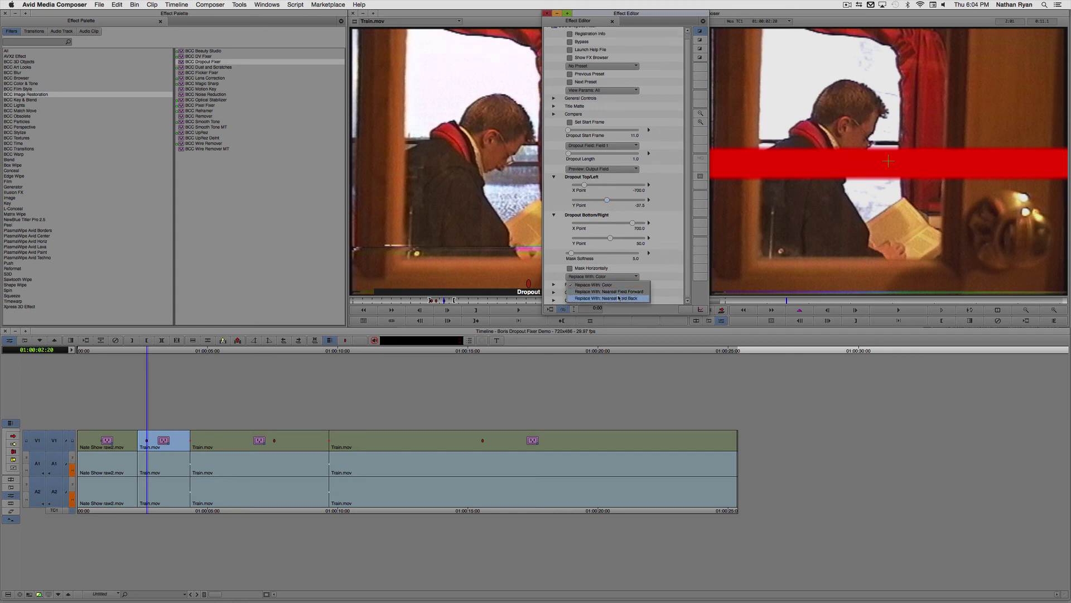
{"action": "left_click", "coordinate": [620, 291]}
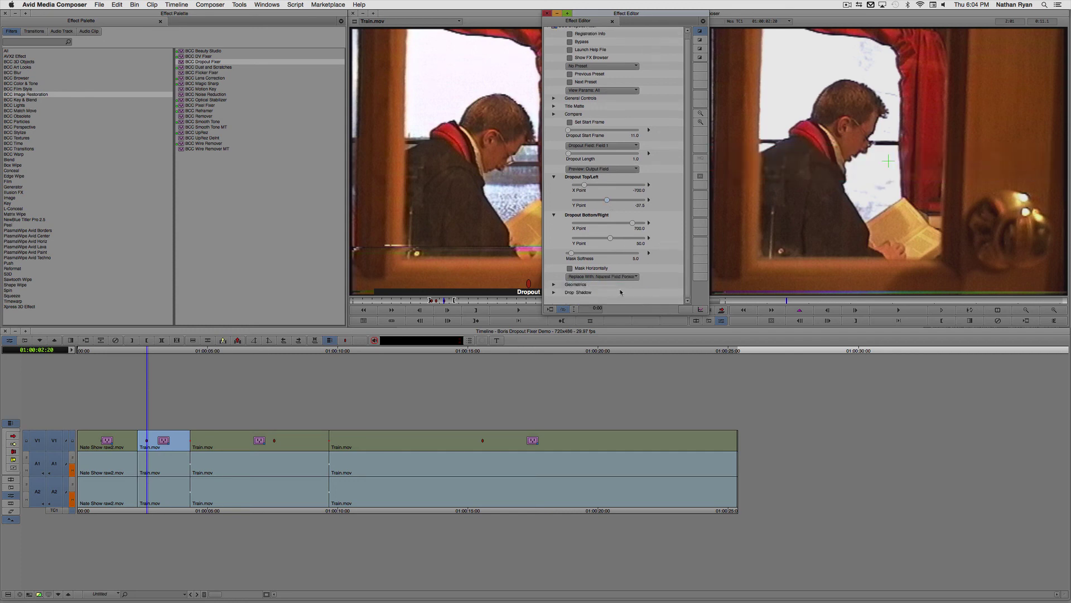